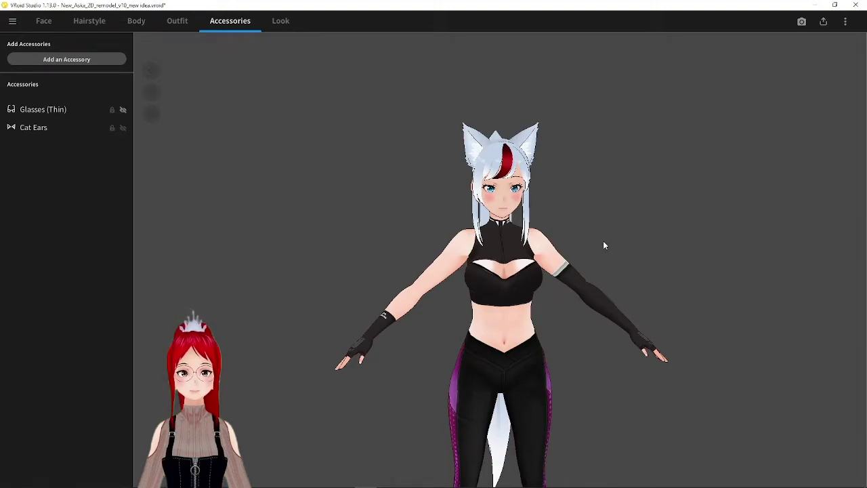
- Preview the existing Glasses (Thin) on the model and hide both the glasses and the Cat Ears accessories
mouse_move(613, 235)
right_mouse_down()
mouse_move(607, 222)
mouse_move(578, 228)
mouse_move(600, 233)
right_mouse_up()
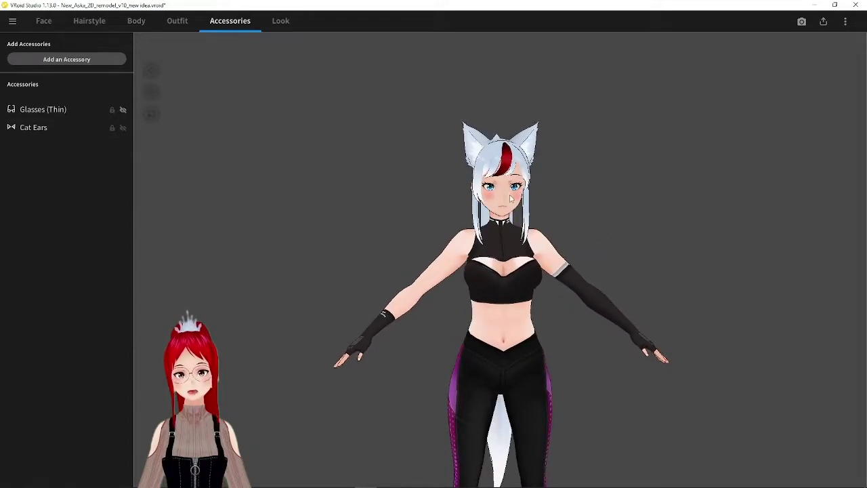
mouse_move(596, 175)
right_mouse_down()
mouse_move(583, 177)
mouse_move(596, 177)
right_mouse_up()
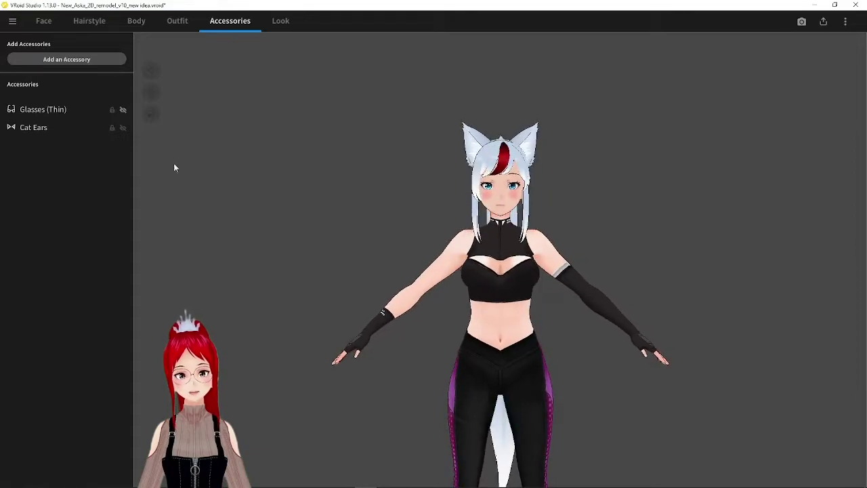
left_click(122, 111)
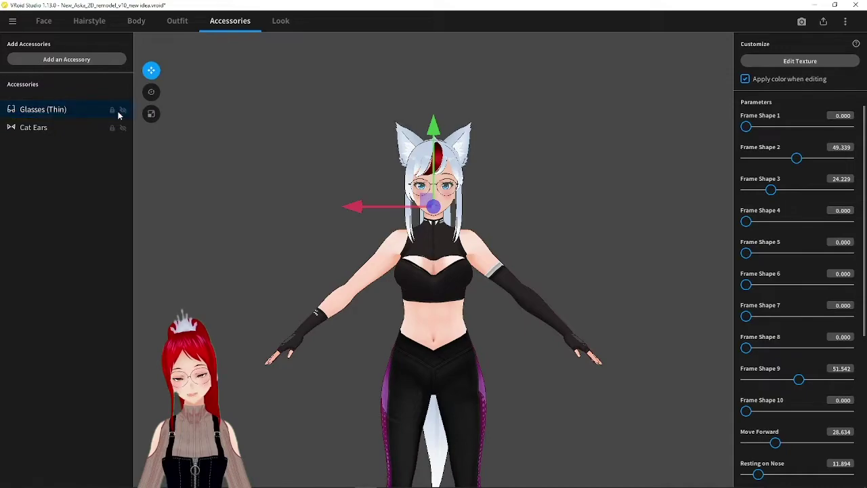
left_click(123, 113)
left_click(126, 127)
right_click_drag(271, 132, 251, 130)
left_click(212, 138)
right_click_drag(309, 134, 320, 133)
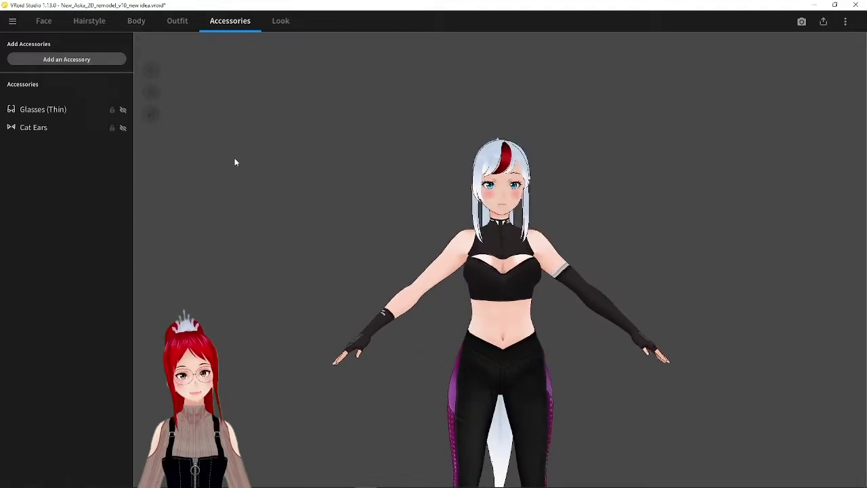
left_click(127, 129)
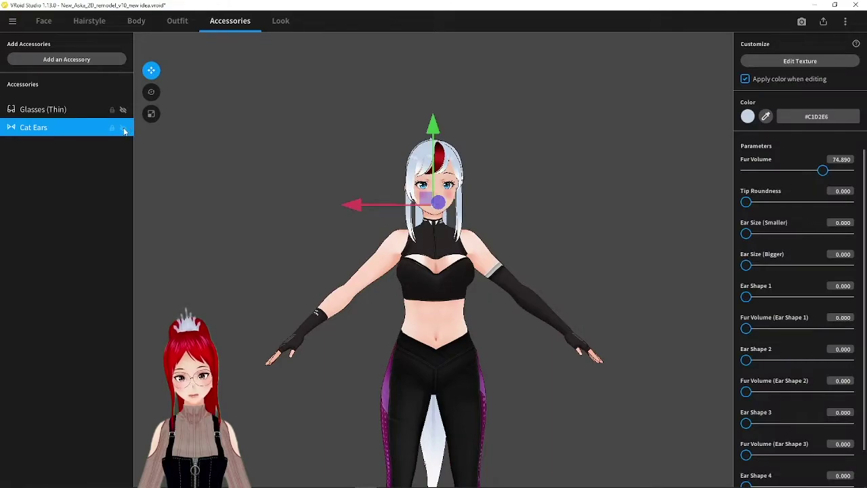
left_click(124, 128)
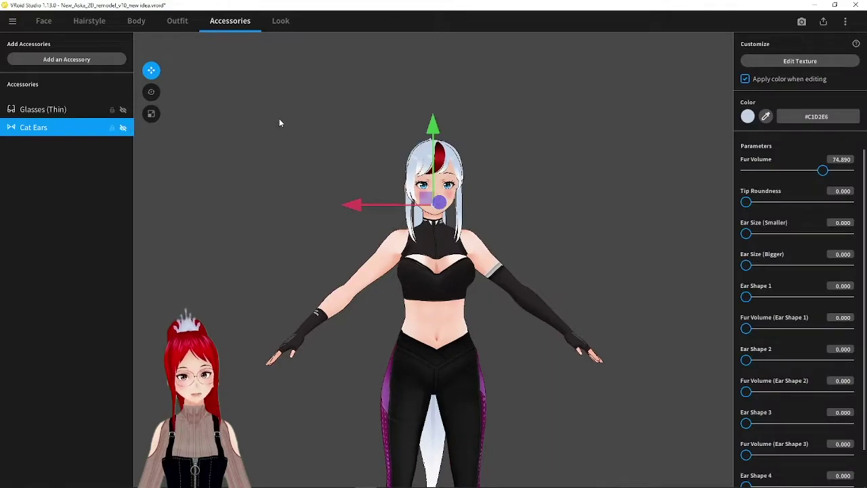
left_click(240, 133)
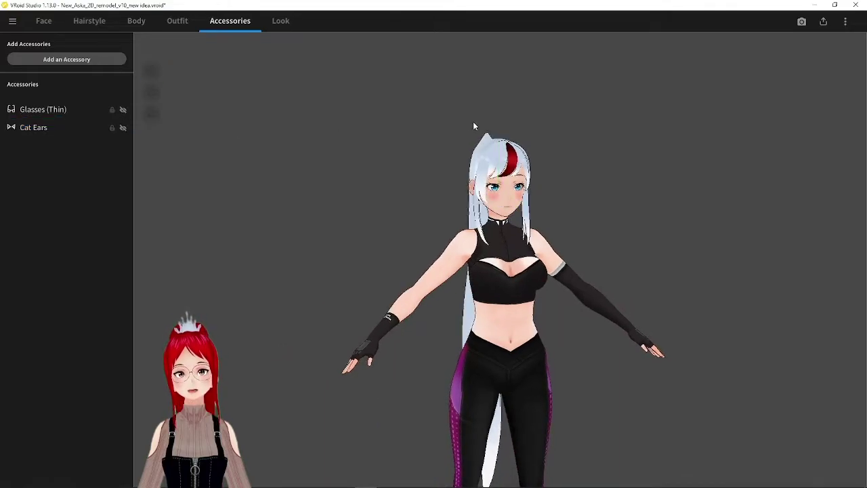
- Add a second Glasses (Thin) accessory to the model and select it for editing
left_click(75, 60)
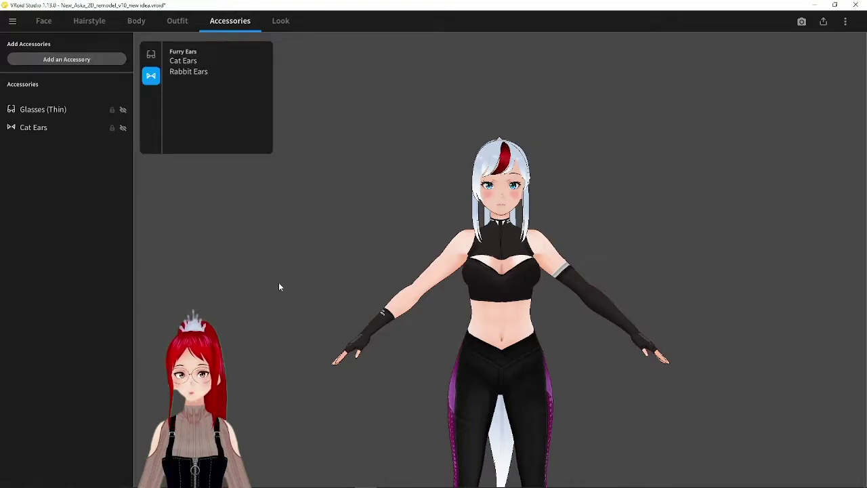
left_click(151, 55)
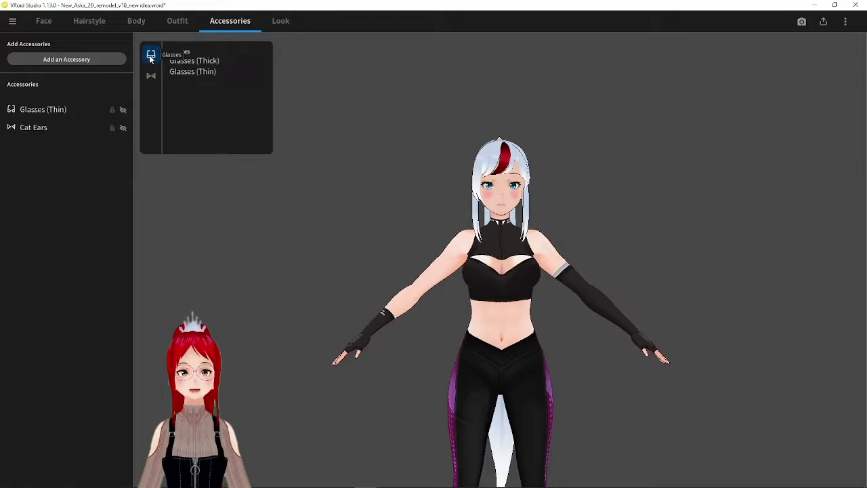
left_click(249, 72)
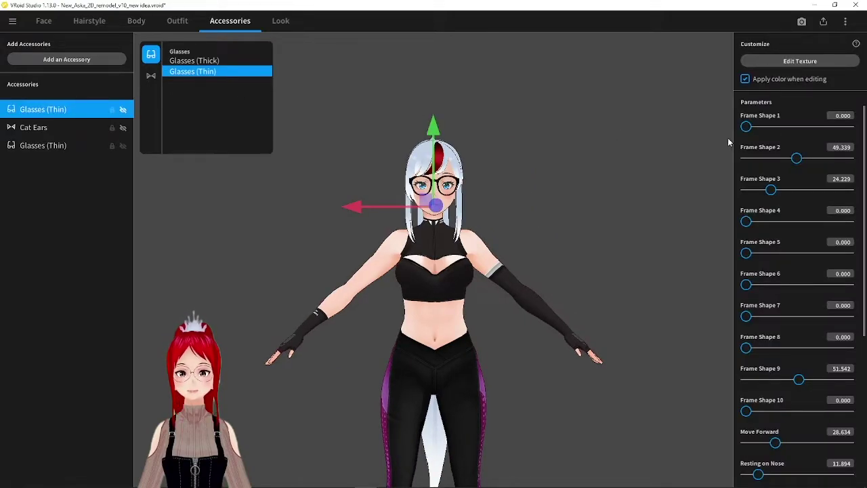
left_click(92, 147)
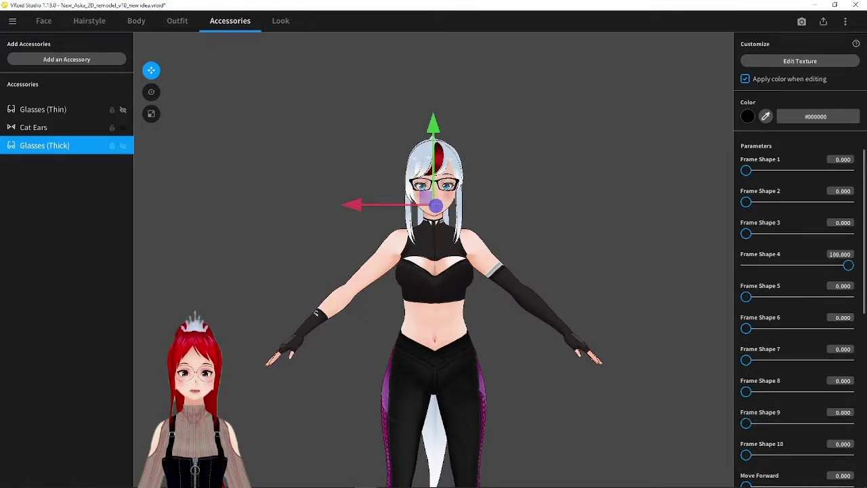
- Set the new glasses' Resting on Nose parameter to about 37
right_click_drag(489, 138, 511, 136)
scroll(794, 332, "down", 1)
scroll(794, 332, "down", 1)
left_click_drag(748, 428, 783, 422)
left_click_drag(615, 304, 588, 277)
left_click_drag(775, 429, 792, 427)
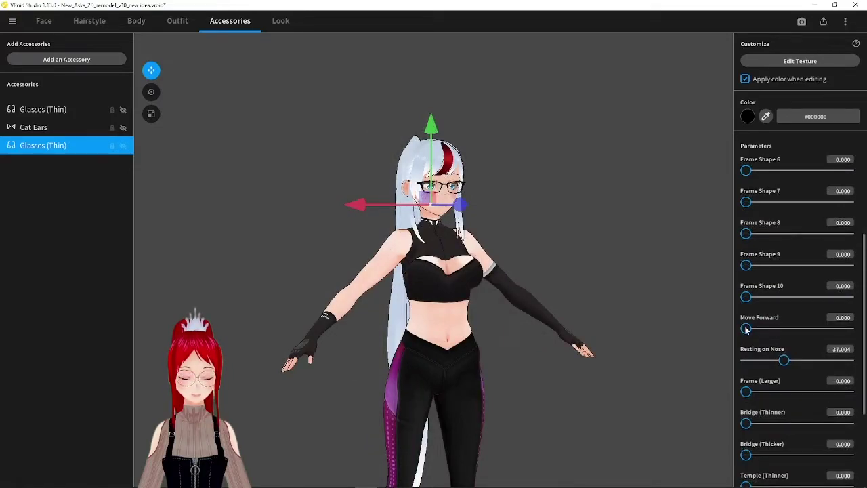
- Set the new glasses' Move Forward parameter to about 9.7, checking the fit against the face
left_click_drag(746, 329, 788, 335)
mouse_move(584, 200)
right_mouse_down()
mouse_move(605, 201)
mouse_move(587, 202)
right_mouse_up()
left_click_drag(780, 331, 756, 329)
mouse_move(637, 224)
left_mouse_down()
mouse_move(645, 227)
mouse_move(622, 217)
left_mouse_up()
right_click_drag(622, 218, 617, 215)
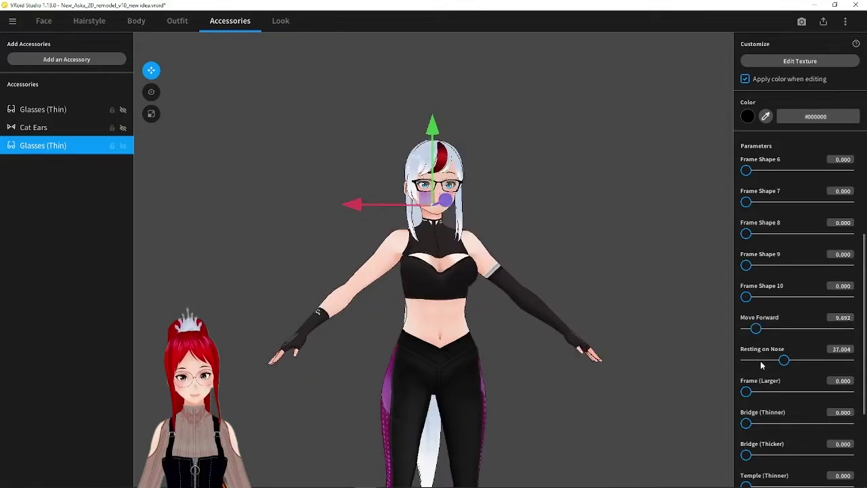
- Set the new glasses' Resting on Nose parameter to about 42.7
left_click_drag(784, 364, 790, 364)
left_click_drag(522, 193, 560, 185)
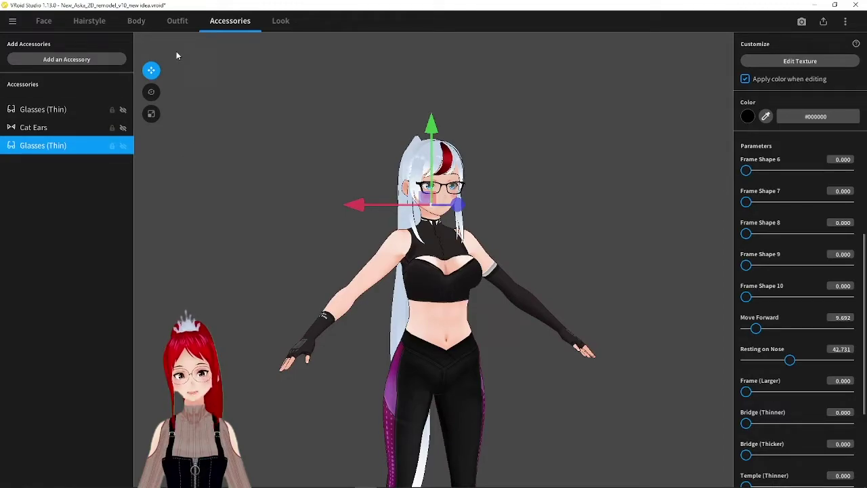
left_click_drag(239, 94, 311, 77)
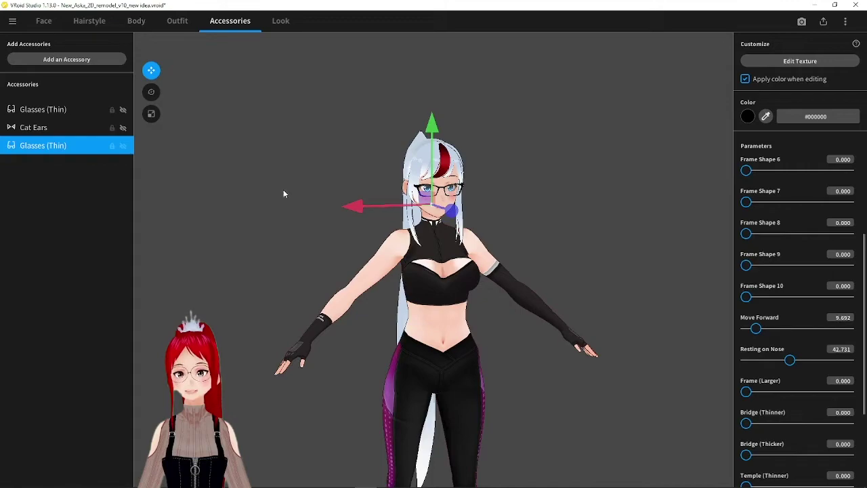
- Rotate the new glasses so the frame tilts upward around the head's sideways axis
left_click(152, 92)
mouse_move(218, 88)
left_mouse_down()
mouse_move(248, 89)
mouse_move(220, 90)
left_mouse_up()
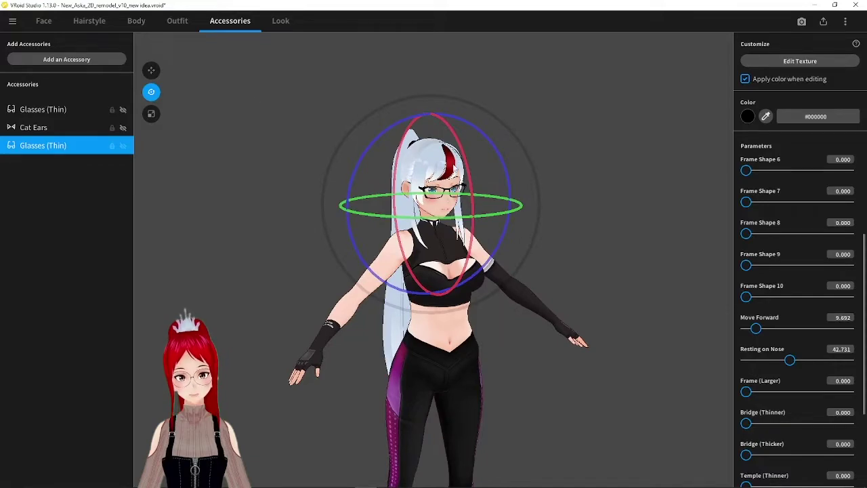
left_click_drag(473, 207, 464, 163)
- Move the tilted glasses up onto the top of the head and adjust their height and depth
left_click(151, 70)
left_click_drag(433, 135, 430, 96)
left_click(431, 95)
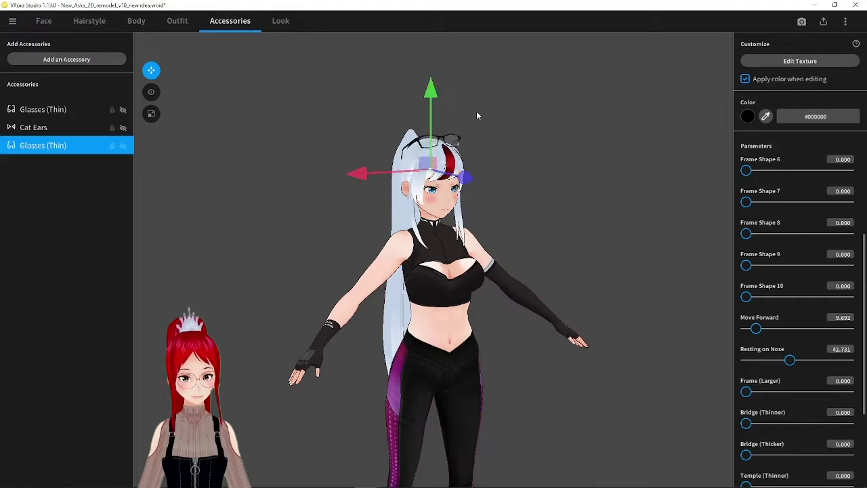
left_click_drag(468, 183, 478, 180)
left_click_drag(439, 93, 439, 103)
right_click_drag(482, 127, 525, 134)
left_click_drag(518, 179, 507, 178)
right_click_drag(554, 152, 529, 157)
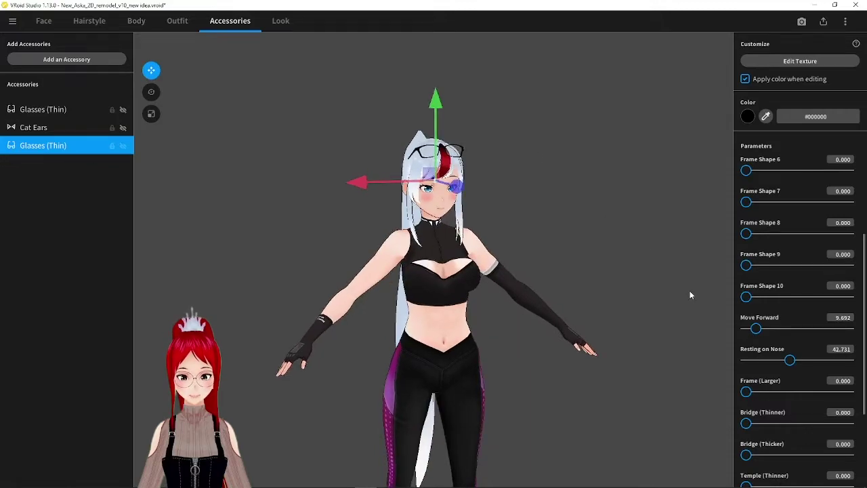
- Try scaling the glasses slightly along their width, height and depth axes
left_click(151, 113)
mouse_move(358, 182)
left_mouse_down()
mouse_move(316, 187)
mouse_move(359, 181)
left_mouse_up()
mouse_move(435, 103)
left_mouse_down()
mouse_move(433, 68)
mouse_move(434, 102)
left_mouse_up()
left_click_drag(507, 180, 465, 194)
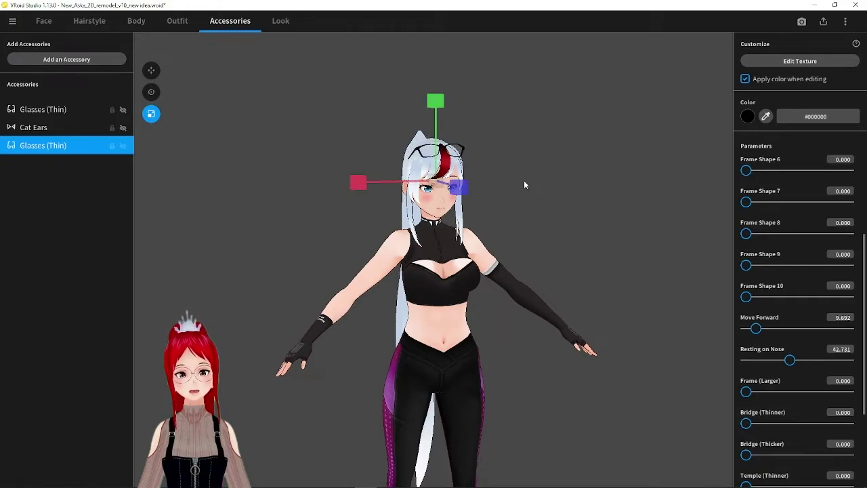
- Undo the rotation, moves and scaling so the glasses sit on the face again
key("ctrl+z")
key("ctrl+z")
key("ctrl+z")
key("ctrl+z")
key("ctrl+z")
key("ctrl+z")
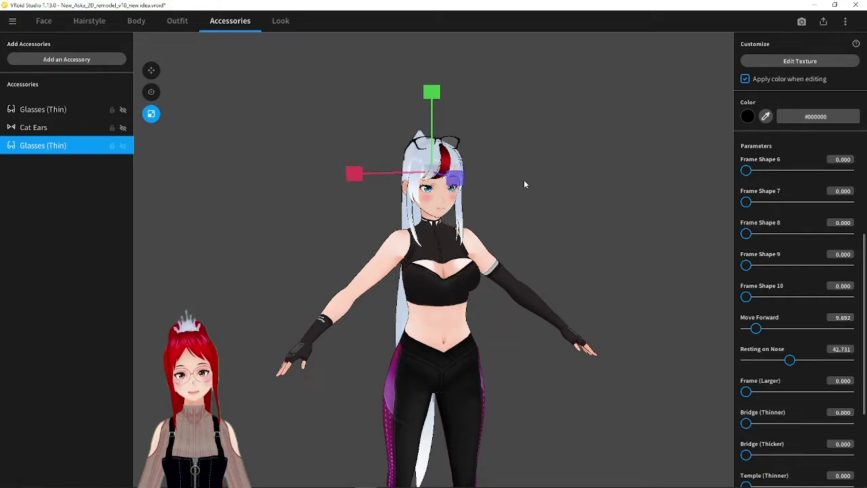
key("ctrl+z")
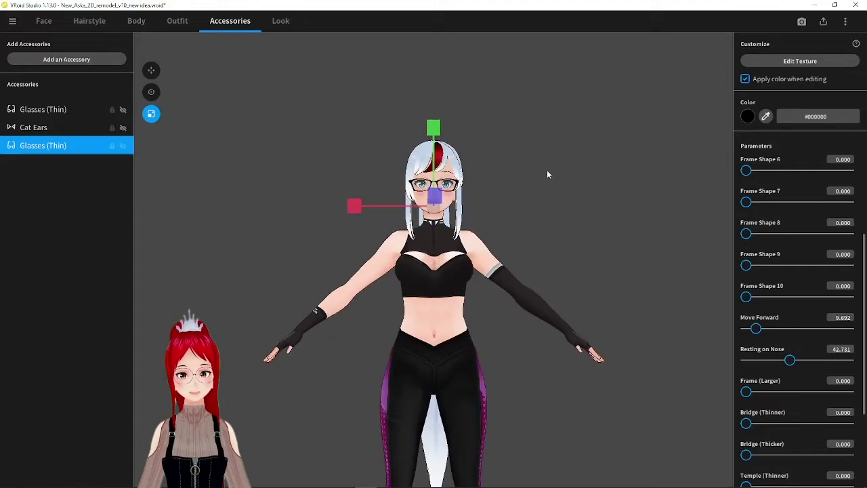
- Recolour the new glasses' frame to #B61F20 by sampling the red streak in the hair
left_click(765, 116)
left_click(447, 160)
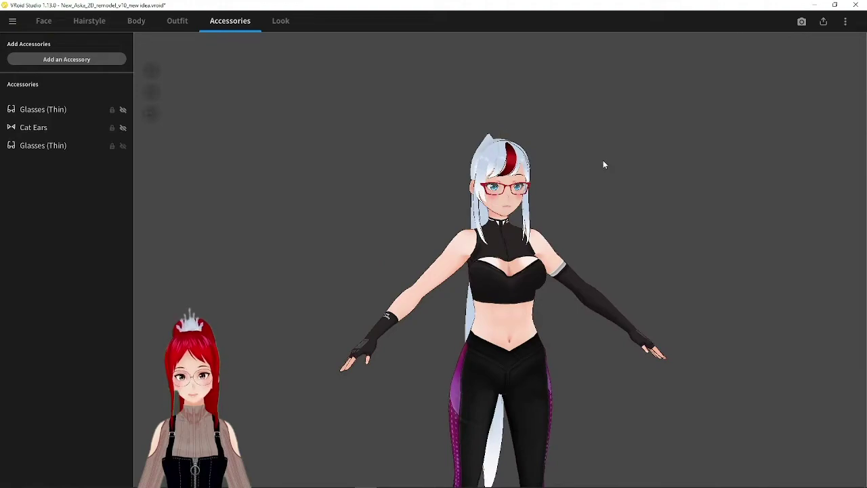
left_click(95, 145)
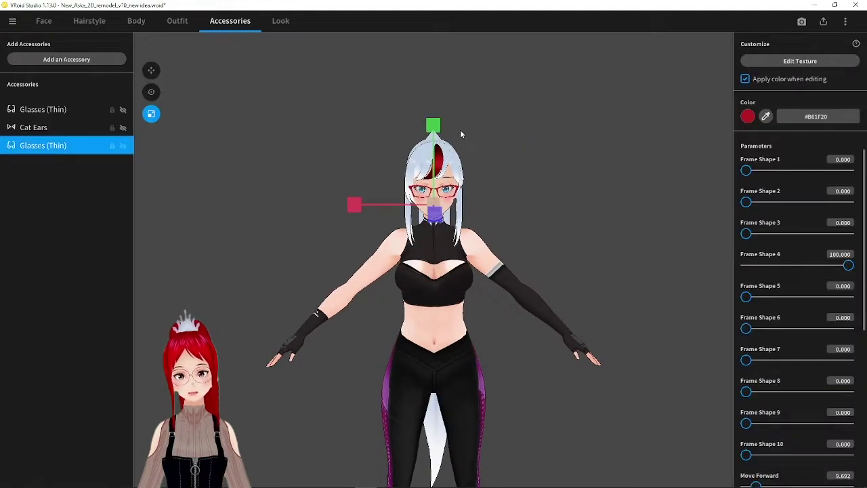
- Open the red glasses' texture for editing and inspect the frame on the model from several angles
left_click(792, 63)
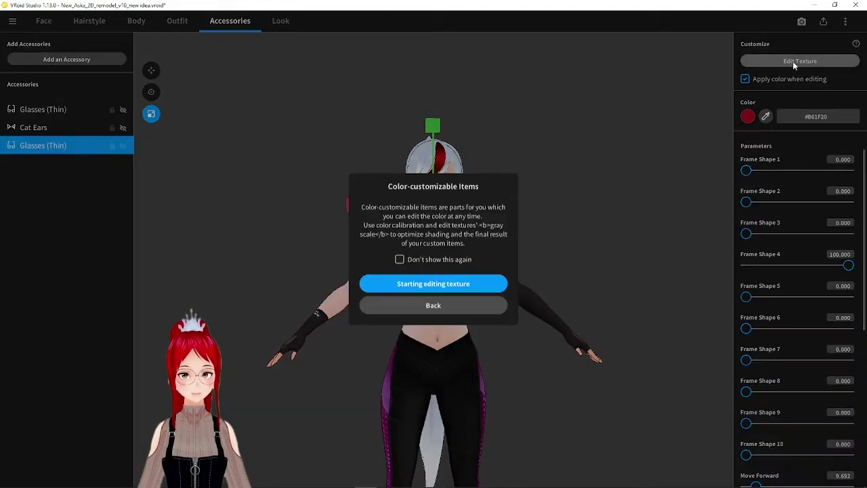
left_click(460, 284)
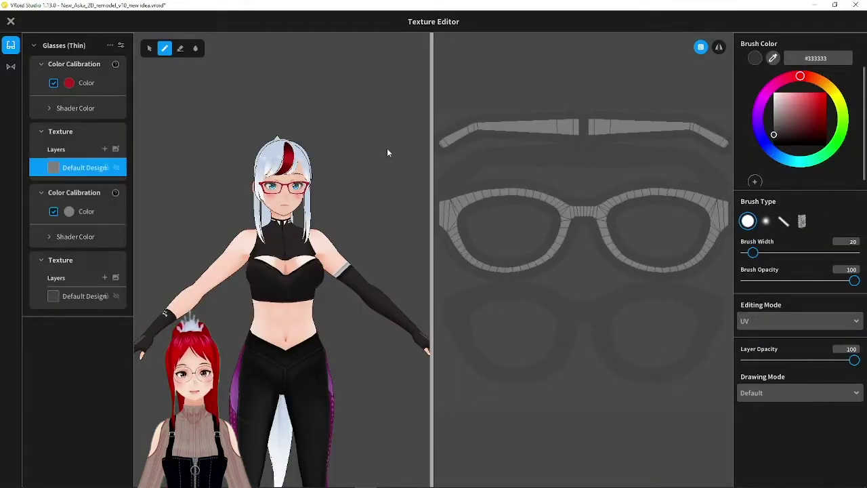
mouse_move(386, 147)
left_mouse_down()
mouse_move(407, 154)
mouse_move(383, 149)
left_mouse_up()
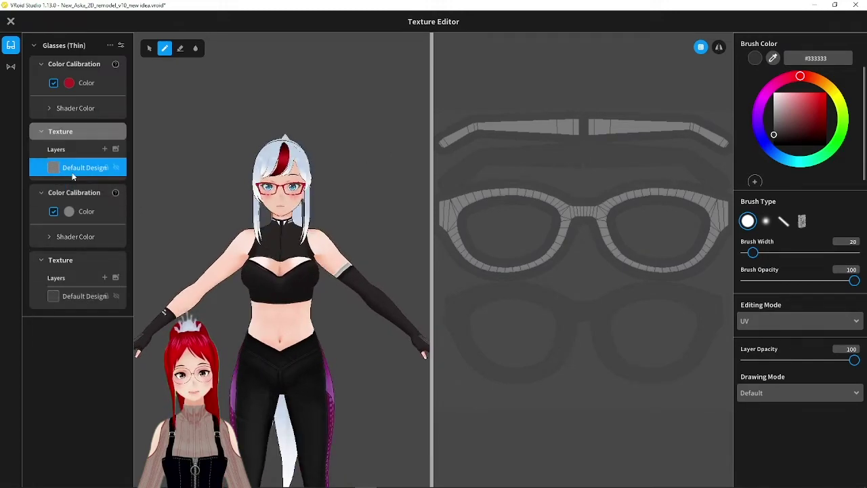
left_click_drag(230, 141, 267, 125)
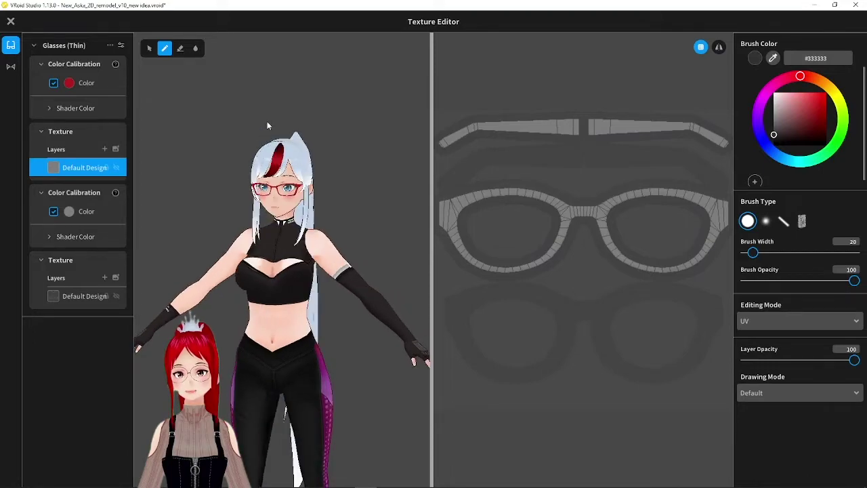
left_click_drag(207, 79, 218, 79)
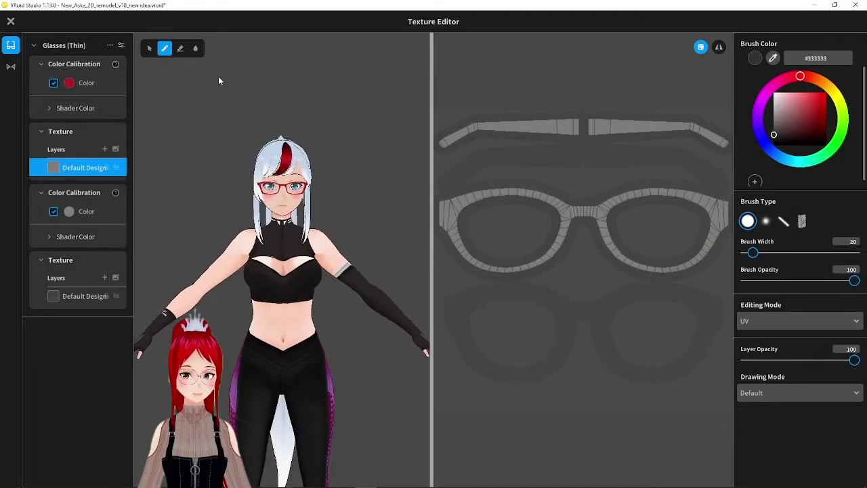
right_click_drag(355, 131, 353, 132)
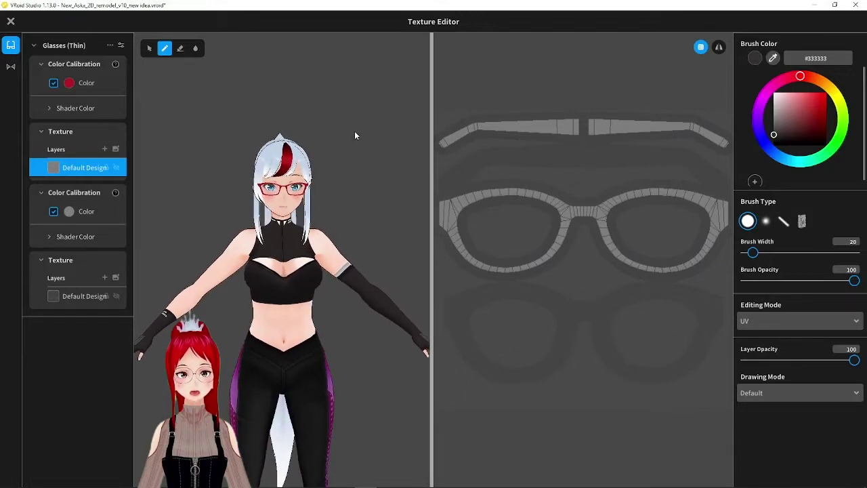
- Try painting a #333333 stroke along the upper rim of the frame texture, undo it and paint it again
left_click_drag(460, 183, 538, 193)
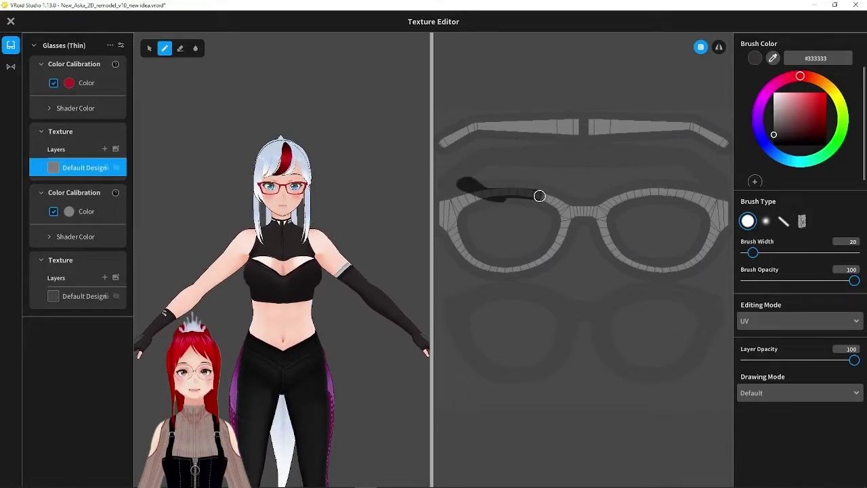
key("ctrl+z")
left_click_drag(449, 199, 545, 197)
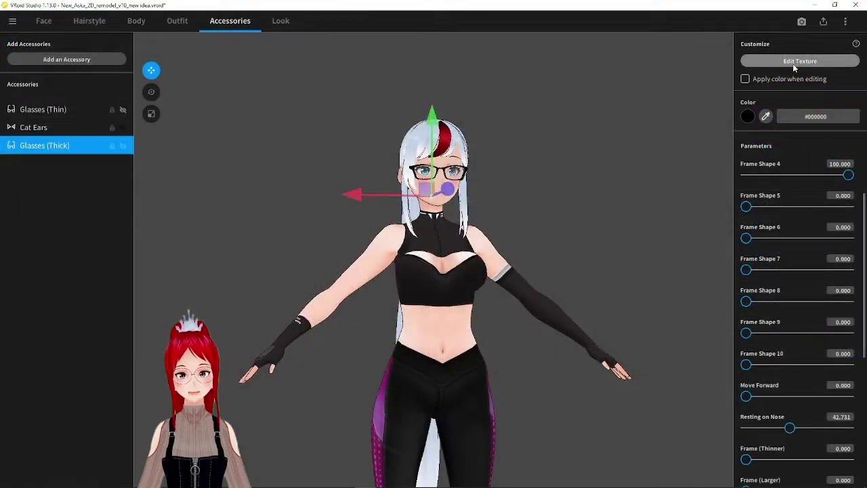
- Examine the thick glasses' frame texture with colour calibration switched off and close the texture editor
left_click(793, 64)
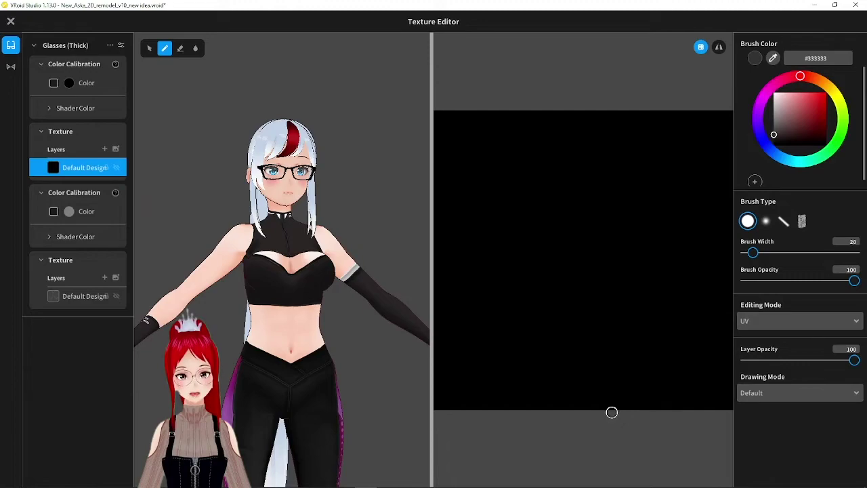
right_click_drag(395, 170, 386, 170)
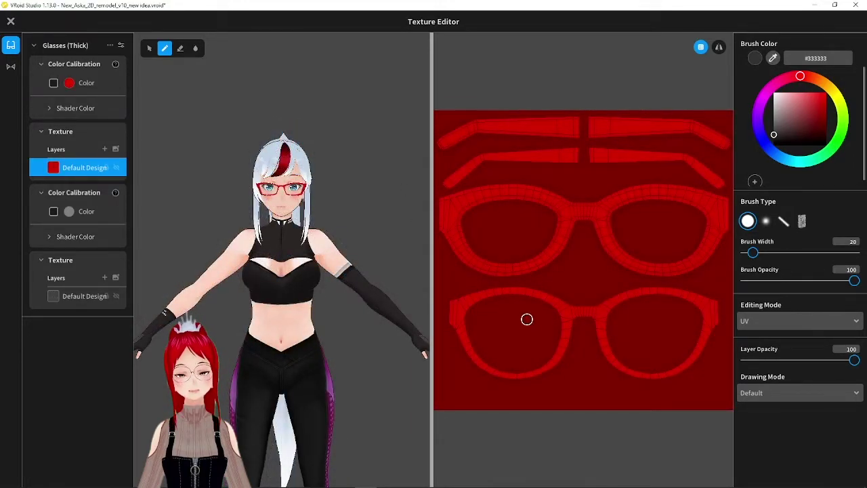
left_click(9, 23)
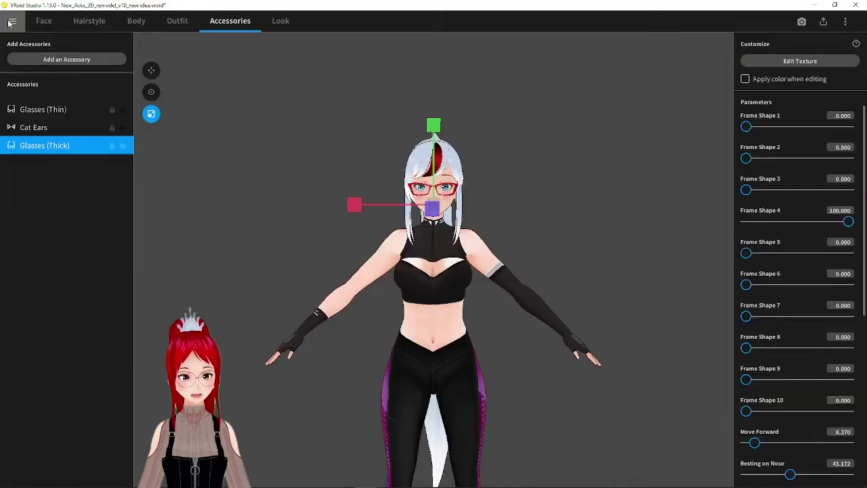
- Compare the thin and thick glasses' settings, leaving the Glasses (Thick) accessory selected
left_click(88, 147)
left_click(60, 110)
left_click(64, 145)
scroll(707, 103, "up", 1)
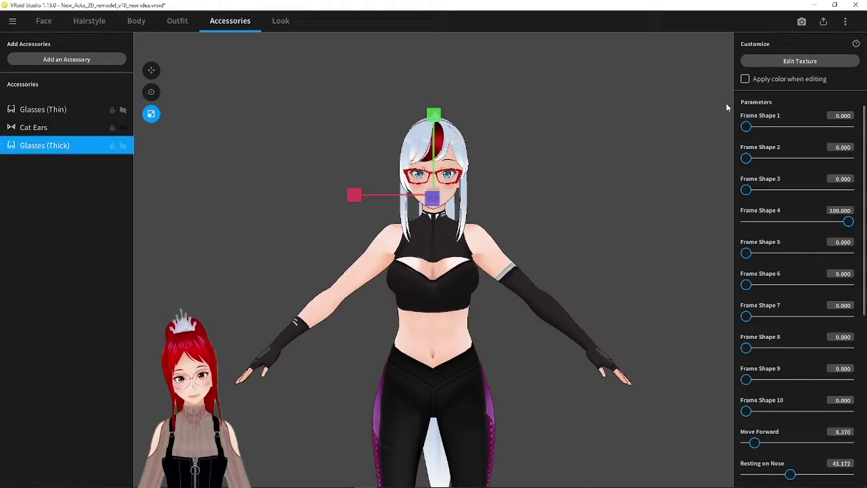
- Erase the thick glasses' entire frame texture with the eraser at a brush width of 243
right_click_drag(647, 117, 647, 125)
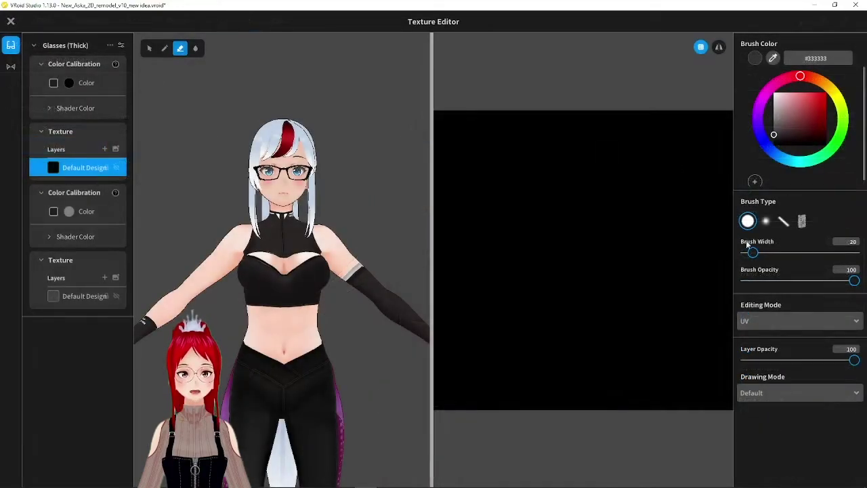
left_click_drag(754, 253, 839, 255)
mouse_move(515, 116)
left_mouse_down()
mouse_move(512, 416)
mouse_move(644, 397)
mouse_move(710, 376)
mouse_move(441, 397)
mouse_move(467, 257)
left_mouse_up()
right_click_drag(300, 141, 225, 166)
scroll(220, 155, "up", 5)
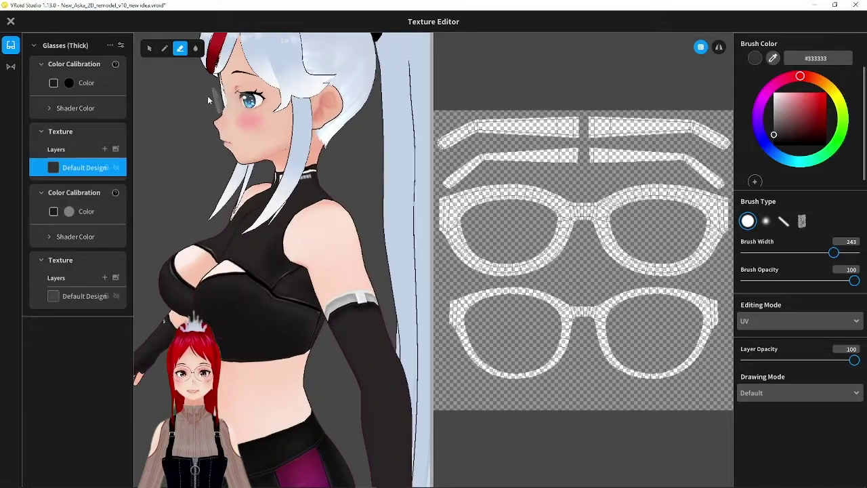
right_click_drag(197, 137, 229, 138)
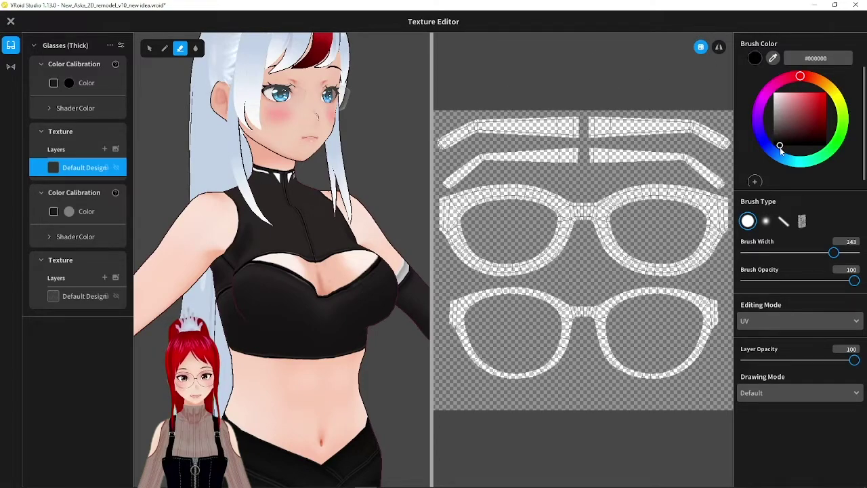
- Paint both lenses of the thick glasses solid black (#000000) on the lens texture's default design layer
mouse_move(411, 127)
right_mouse_down()
mouse_move(392, 115)
mouse_move(410, 110)
right_mouse_up()
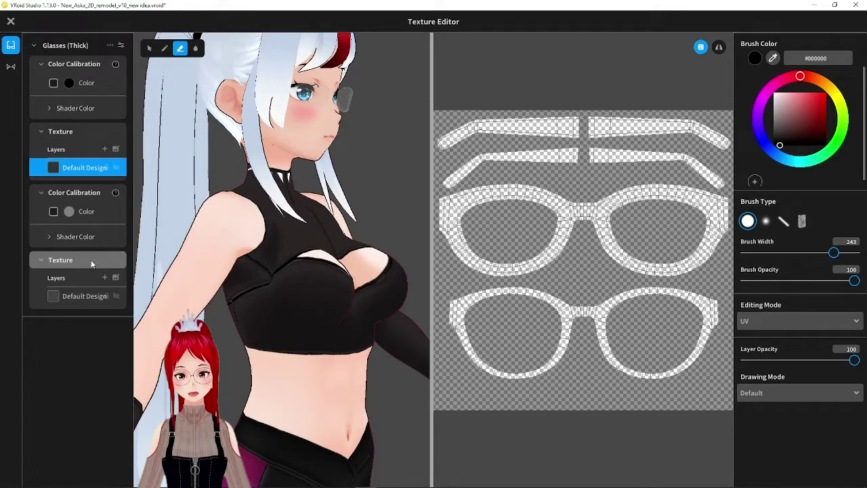
left_click(87, 298)
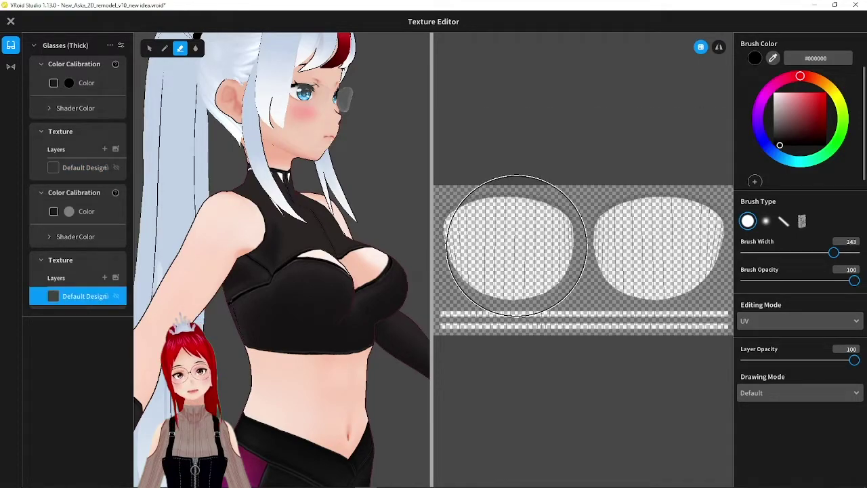
key("b")
mouse_move(469, 200)
left_mouse_down()
mouse_move(410, 251)
mouse_move(661, 244)
left_mouse_up()
mouse_move(469, 241)
left_mouse_down()
mouse_move(751, 264)
mouse_move(753, 291)
left_mouse_up()
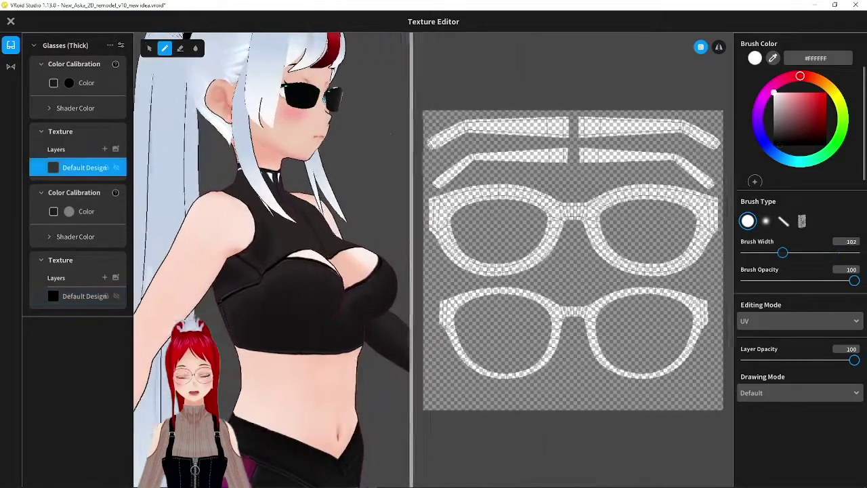
- Paint the whole glasses frame white (#FFFFFF) with a brush width of 102 and adjust the accessory outline width
mouse_move(427, 118)
left_mouse_down()
mouse_move(705, 155)
mouse_move(547, 194)
mouse_move(468, 259)
mouse_move(745, 344)
mouse_move(415, 370)
left_mouse_up()
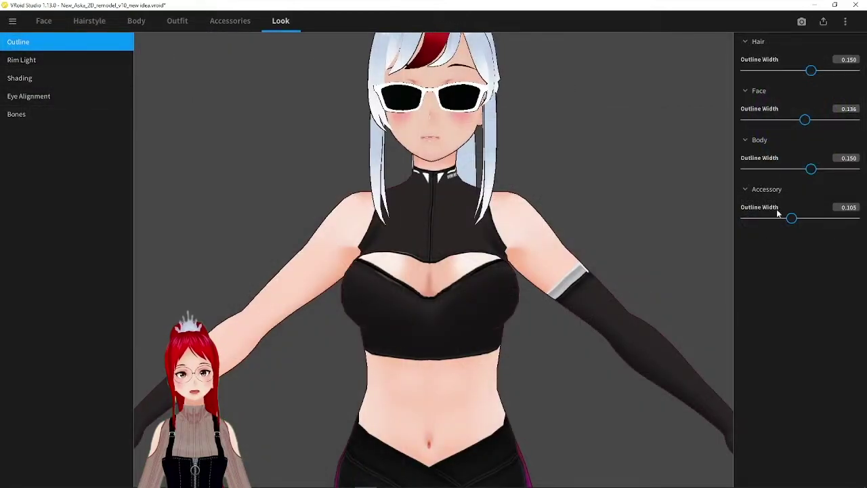
left_click_drag(754, 220, 790, 219)
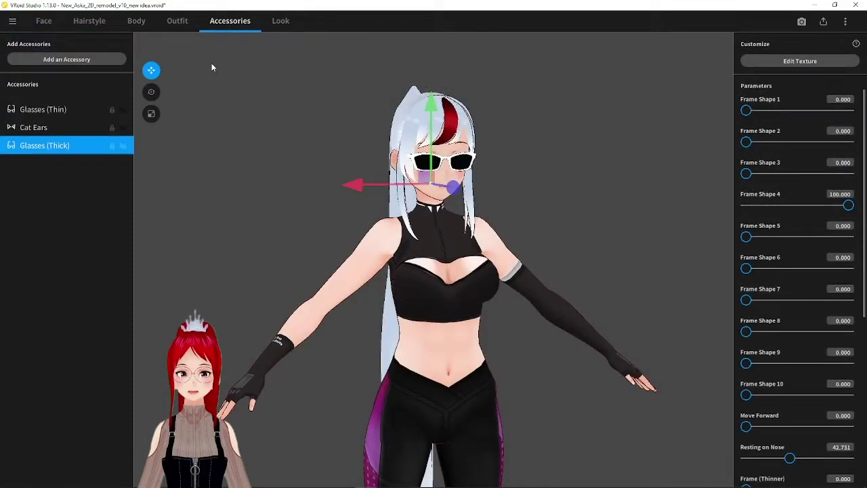
- Rotate the thick glasses and move them up and along so they sit on top of the character's head
left_click(150, 92)
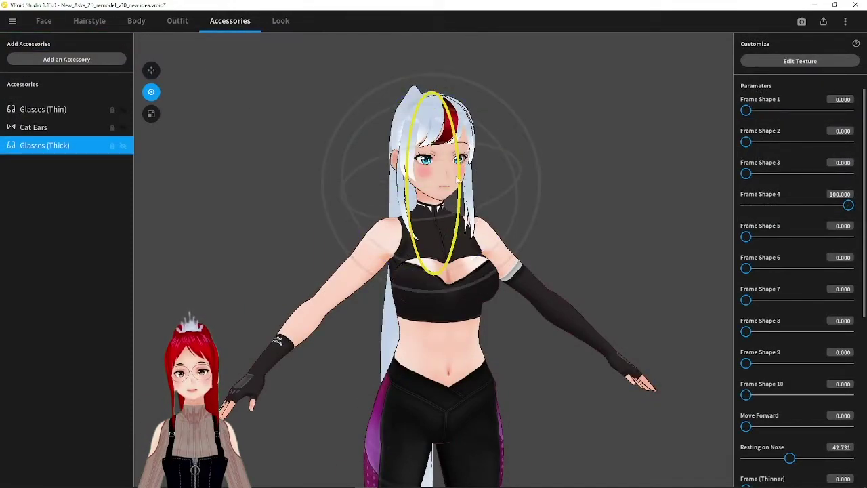
key("w")
left_click_drag(427, 116, 429, 72)
left_click_drag(458, 151, 462, 151)
left_click_drag(437, 69, 440, 82)
right_click_drag(505, 100, 482, 100)
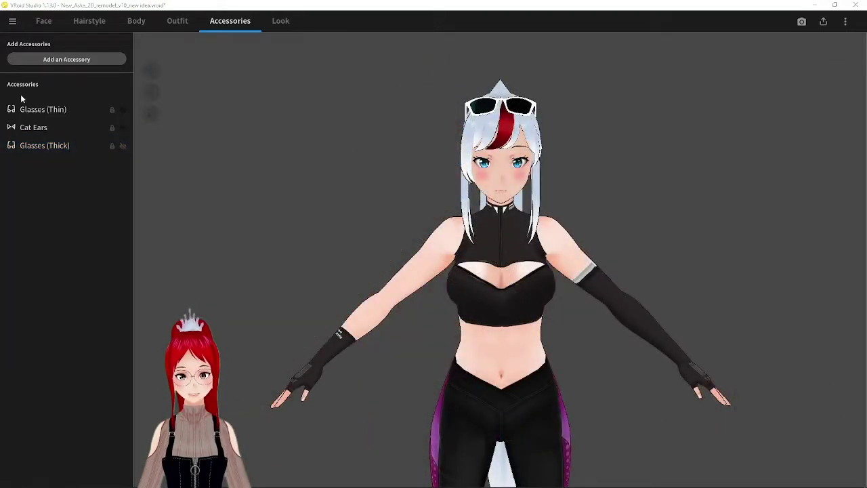
- Add another Cat Ears accessory, select it and set its Tip Roundness to 100
left_click(51, 58)
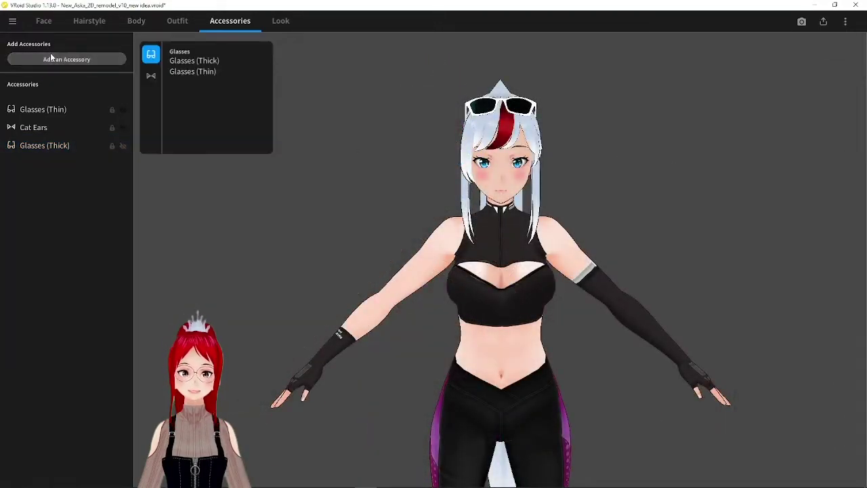
left_click(152, 77)
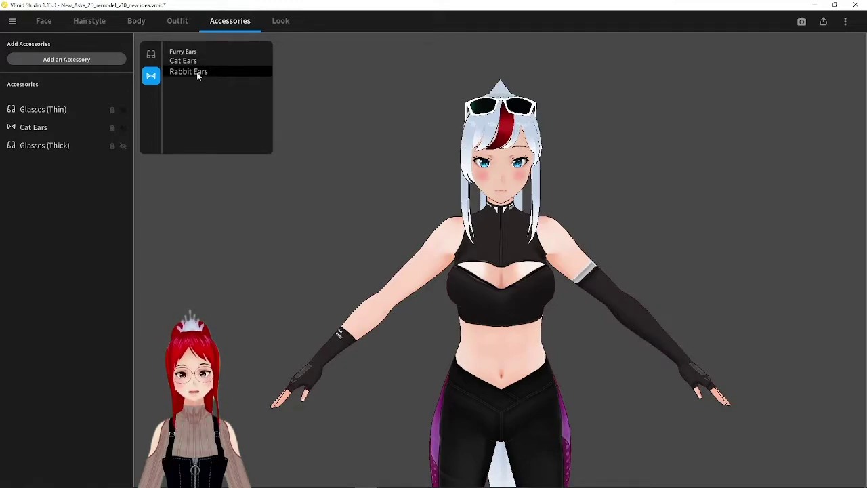
left_click(246, 63)
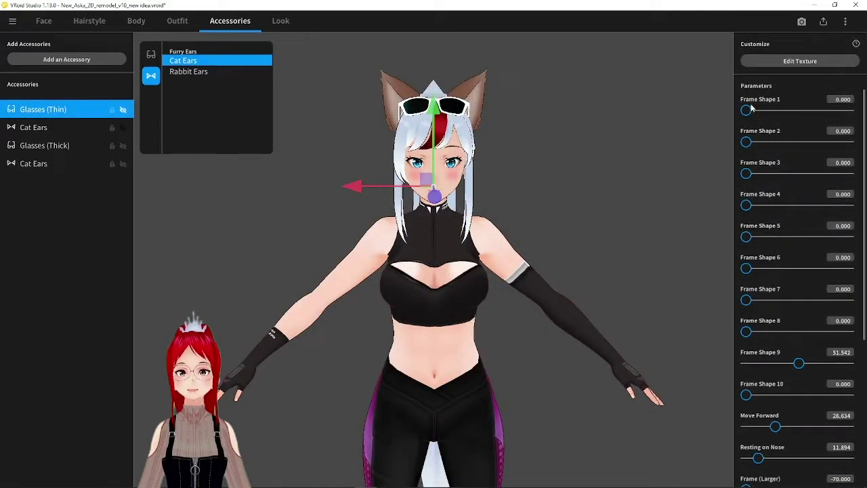
left_click(52, 163)
left_click(54, 164)
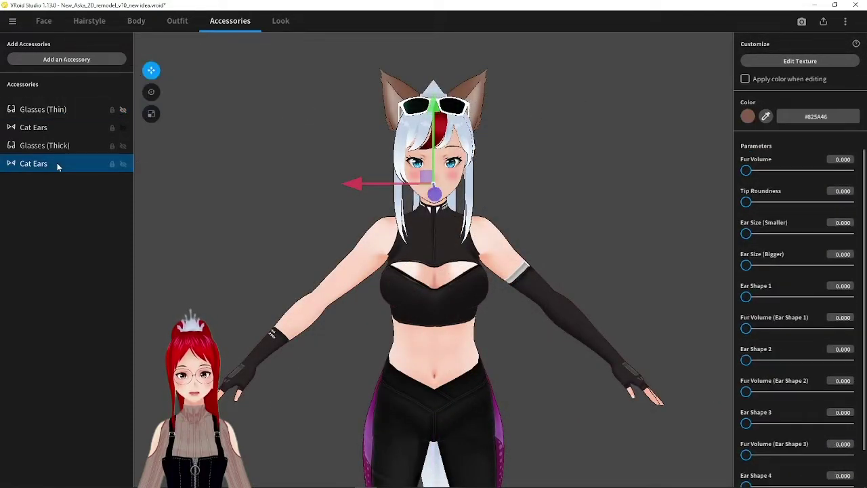
left_click_drag(751, 202, 853, 201)
mouse_move(631, 112)
right_mouse_down()
mouse_move(615, 112)
mouse_move(642, 109)
mouse_move(632, 111)
right_mouse_up()
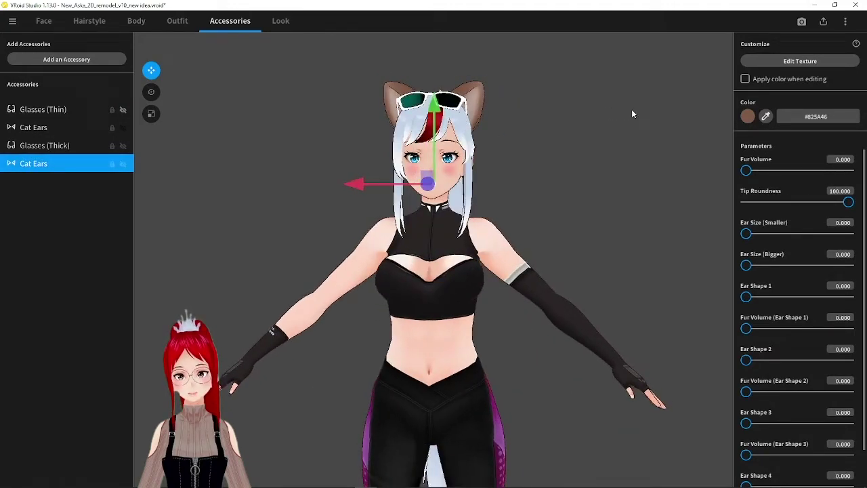
- Try Ear Size (Smaller) and Ear Size (Bigger) at 100 on the new cat ears and return both to 0
left_click_drag(746, 234, 848, 234)
left_click_drag(748, 266, 847, 265)
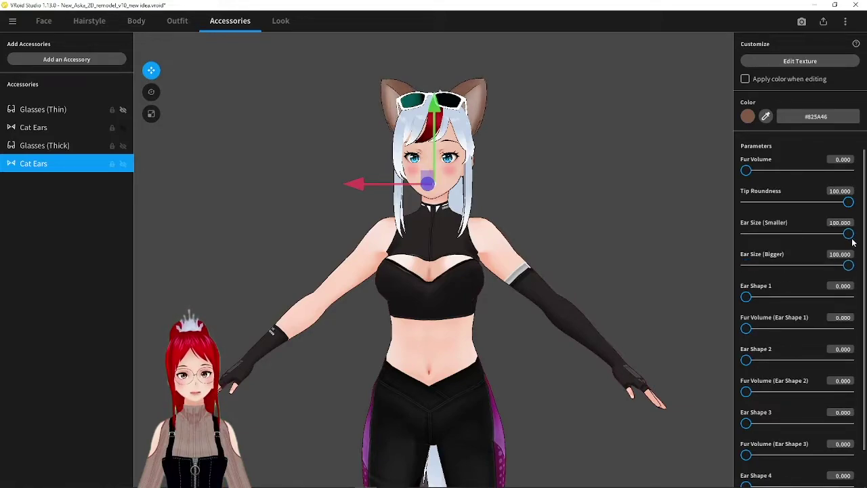
left_click_drag(848, 234, 728, 234)
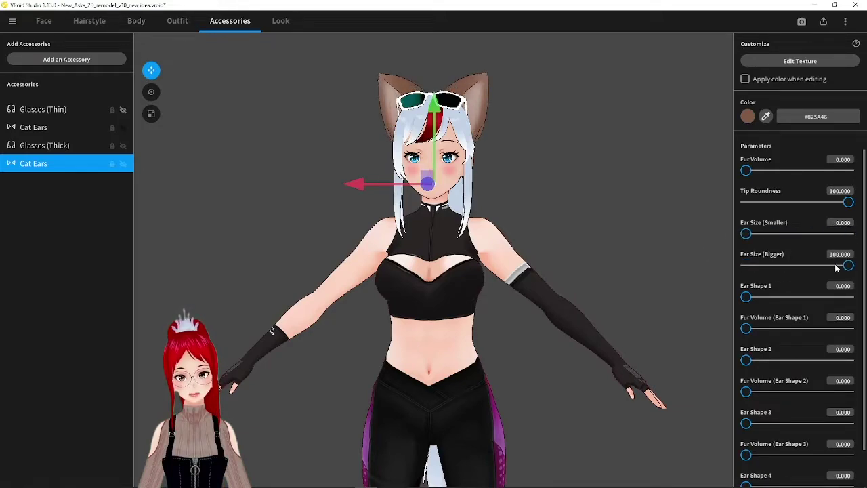
left_click_drag(832, 265, 746, 265)
- Try the Ear Shape 1 to 4 parameters on the cat ears, with Ear Shape 4 at 100, and return them all to 0
left_click_drag(746, 296, 705, 297)
left_click_drag(746, 360, 710, 349)
mouse_move(750, 424)
left_mouse_down()
mouse_move(848, 424)
mouse_move(741, 415)
left_mouse_up()
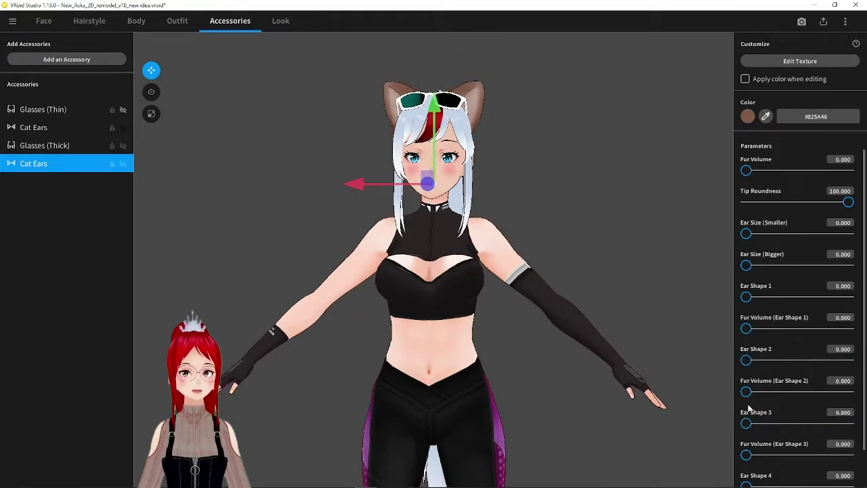
scroll(746, 414, "down", 1)
left_click_drag(746, 464, 852, 463)
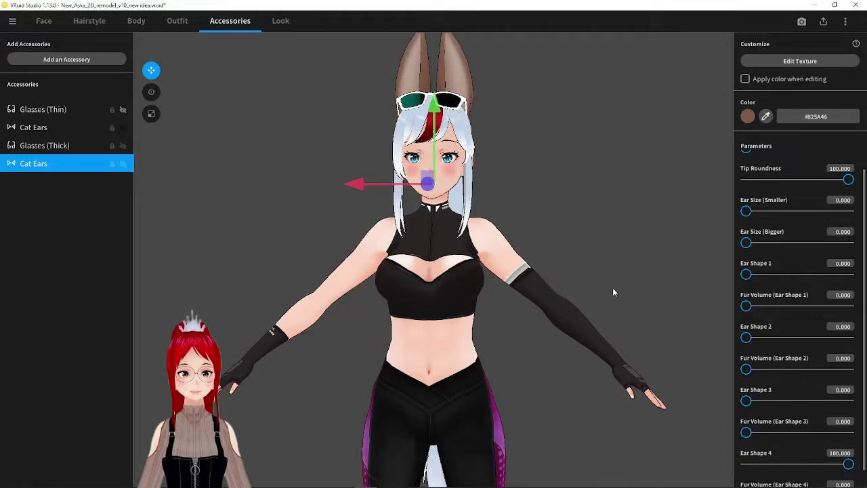
scroll(544, 256, "down", 2)
left_click_drag(851, 465, 726, 459)
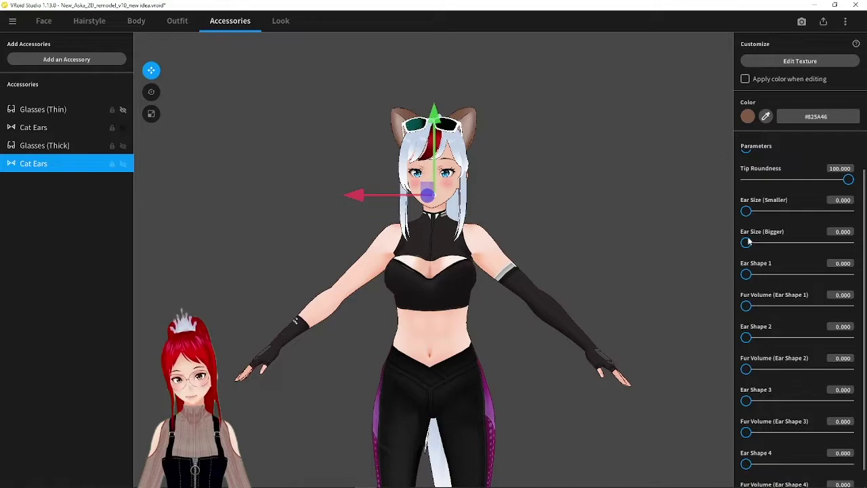
- Set the cat ears' Ear Size (Bigger) to 100 and Ear Shape 1 to 71.366
mouse_move(751, 214)
left_mouse_down()
mouse_move(799, 210)
mouse_move(744, 212)
left_mouse_up()
mouse_move(848, 179)
left_mouse_down()
mouse_move(777, 179)
mouse_move(848, 180)
left_mouse_up()
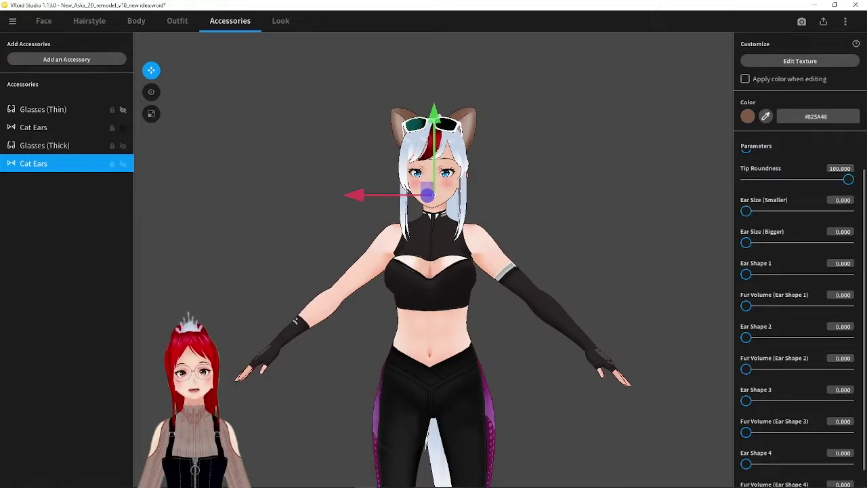
left_click_drag(747, 243, 848, 243)
left_click_drag(759, 273, 819, 274)
right_click_drag(635, 170, 632, 169)
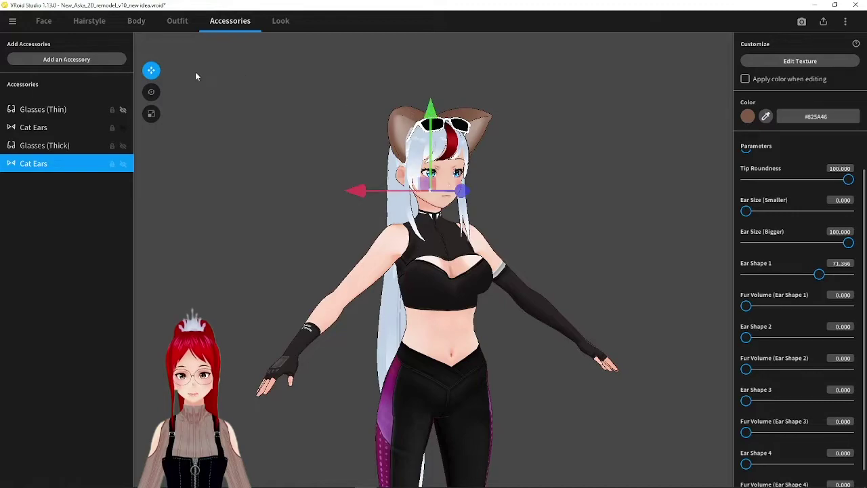
- Rotate the cat ears slightly and adjust their position on the head
left_click(150, 90)
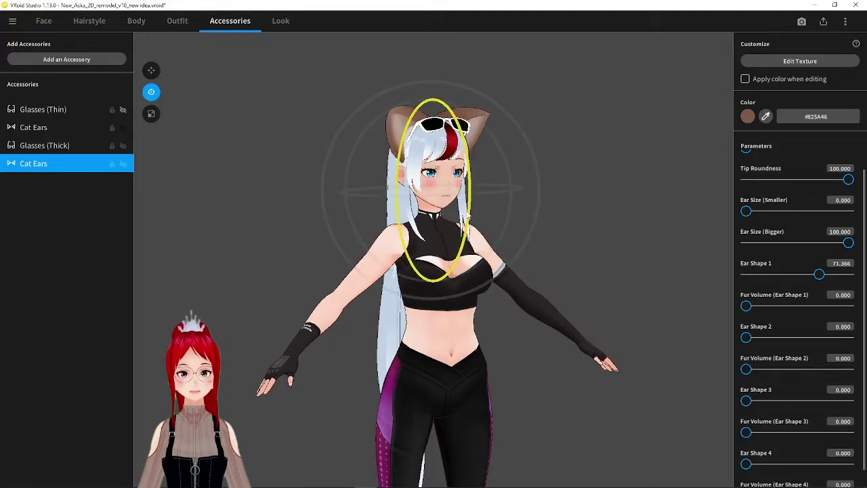
left_click_drag(464, 195, 450, 184)
left_click(151, 70)
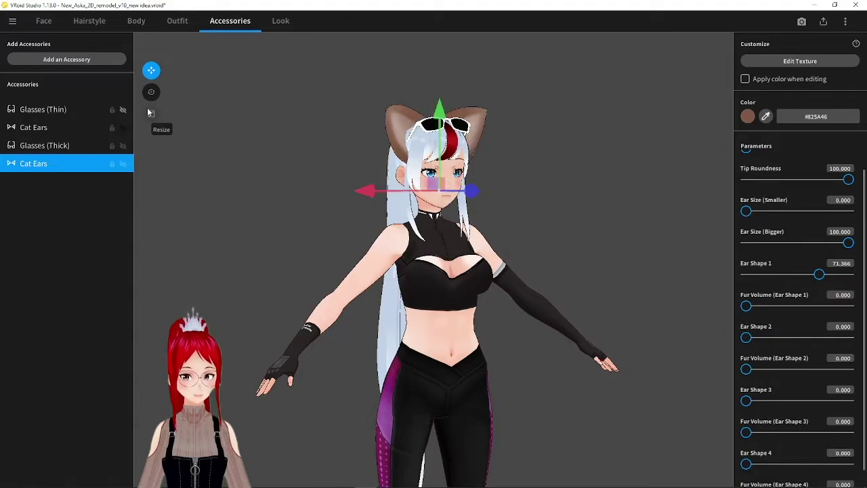
- Resize the cat ears in width and height so they look larger, checking them from both sides
left_click(149, 111)
right_click_drag(339, 123, 530, 139)
mouse_move(349, 190)
left_mouse_down()
mouse_move(312, 189)
mouse_move(352, 189)
left_mouse_up()
left_click_drag(439, 115, 436, 95)
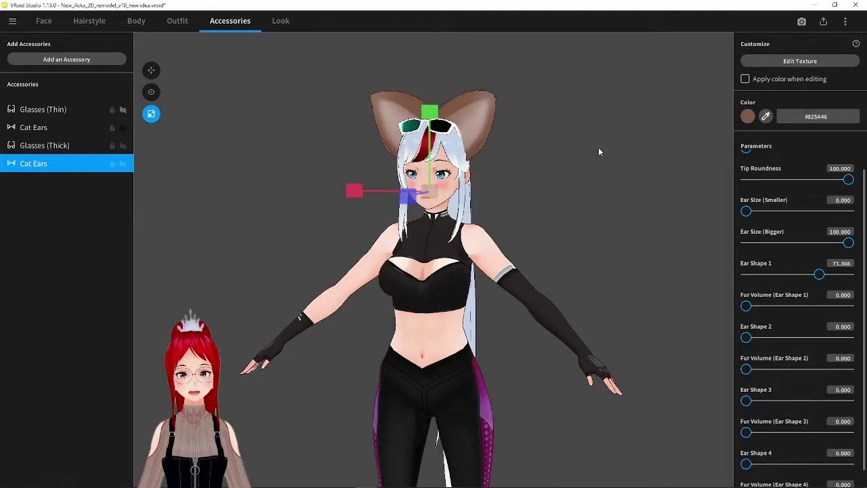
left_click(608, 151)
right_click_drag(607, 148, 487, 150)
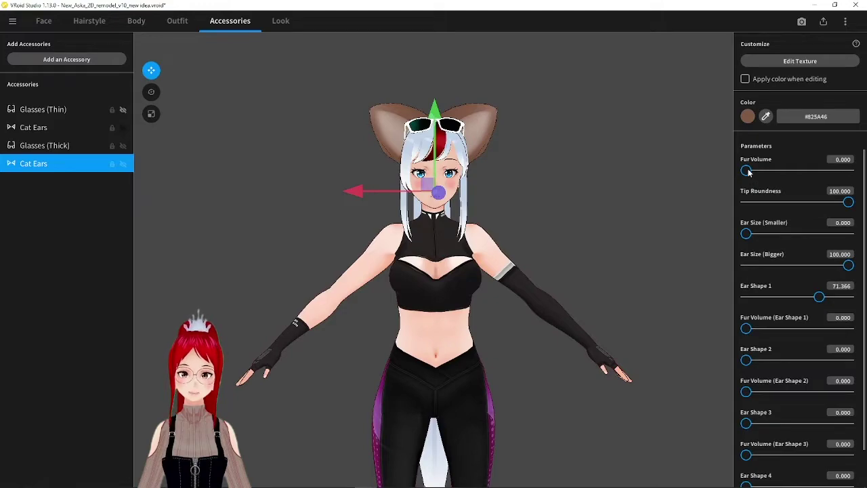
- Recolour the cat ears by sampling the character's light hair colour, with Apply color when editing turned on
mouse_move(748, 172)
left_mouse_down()
mouse_move(827, 171)
mouse_move(735, 166)
left_mouse_up()
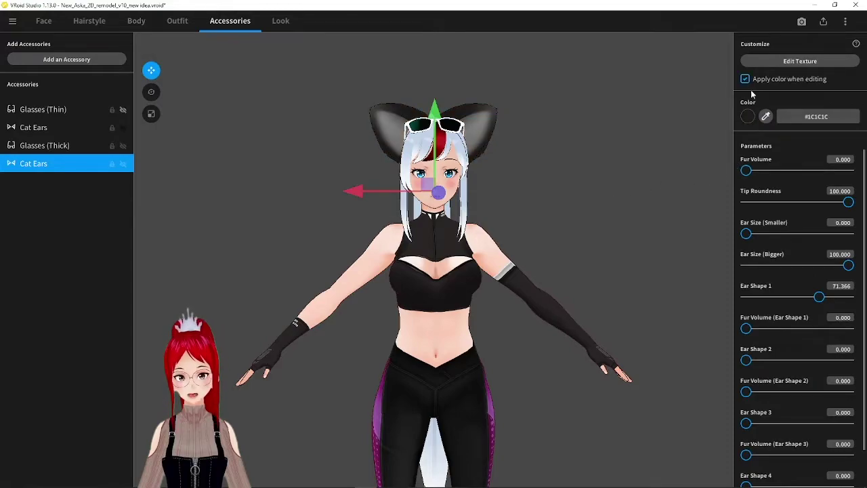
left_click(458, 135)
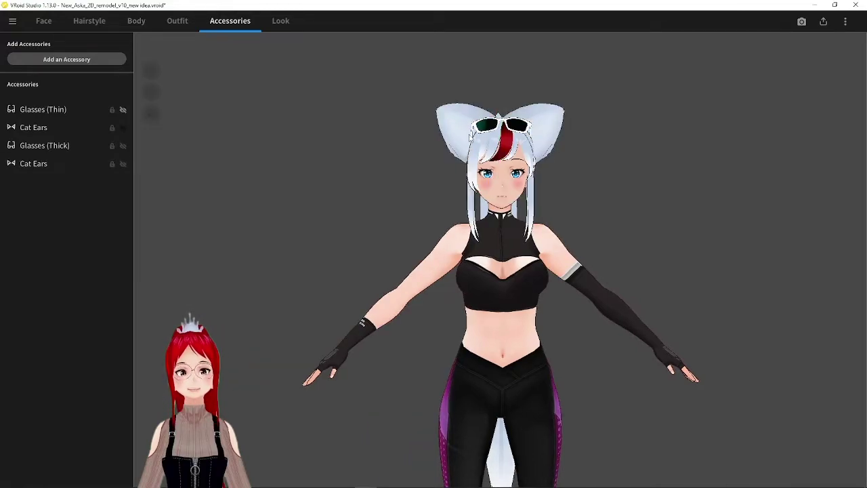
- Open the recoloured cat ears' texture for editing and add a new layer above the default design
left_click(69, 163)
left_click(777, 61)
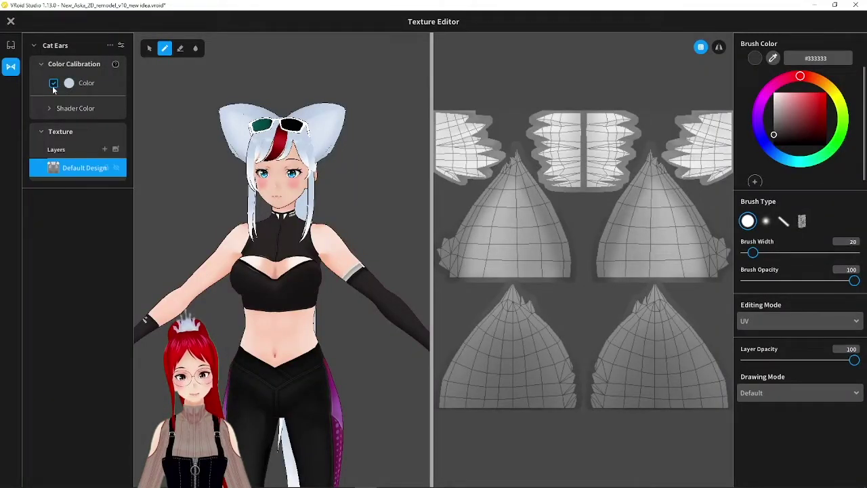
left_click(104, 149)
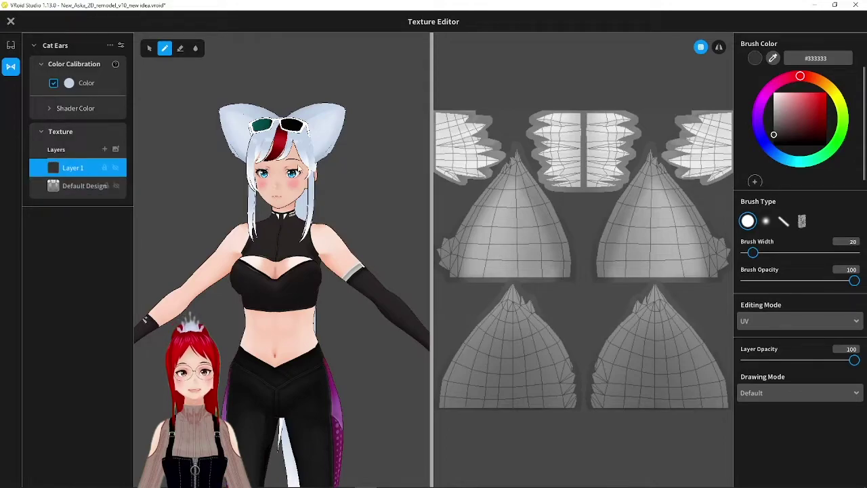
- Paint the front and back tips of both ears white (#FFFFFF) with mirrored strokes at a brush width of 62
right_click_drag(402, 109, 338, 111)
left_click(719, 46)
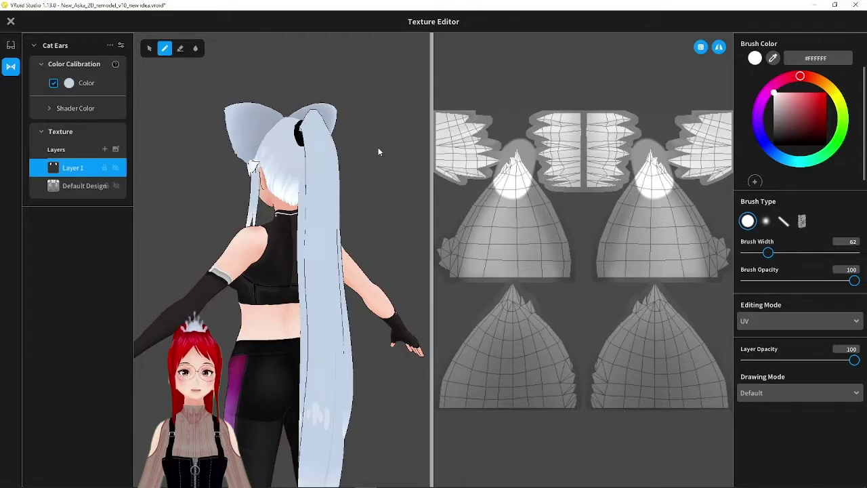
mouse_move(379, 150)
right_mouse_down()
mouse_move(377, 126)
mouse_move(370, 129)
right_mouse_up()
mouse_move(542, 311)
left_mouse_down()
mouse_move(503, 299)
mouse_move(511, 318)
left_mouse_up()
- Paint separate white spots on each ear's lower texture with mirroring off, reducing the brush width to 27 for smaller spots
left_click(720, 48)
left_click_drag(480, 359, 481, 355)
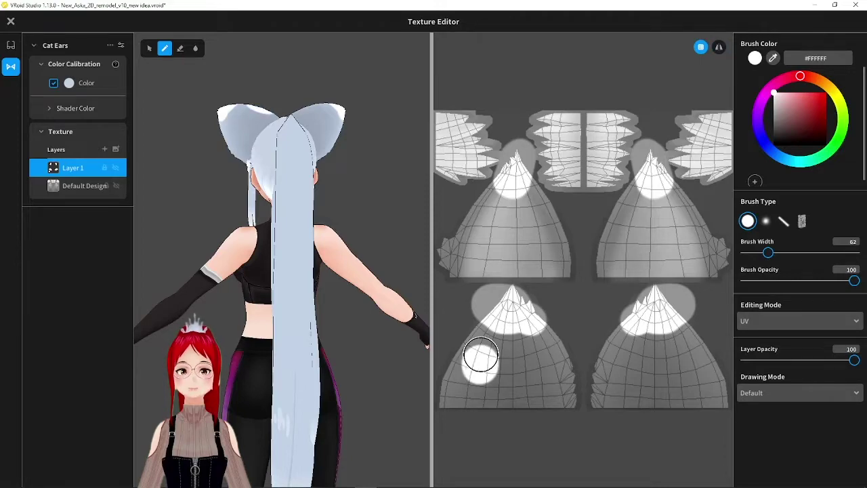
left_click_drag(768, 253, 755, 253)
mouse_move(649, 393)
left_mouse_down()
mouse_move(640, 372)
mouse_move(670, 376)
mouse_move(653, 389)
mouse_move(666, 381)
mouse_move(645, 364)
mouse_move(637, 373)
left_mouse_up()
left_click_drag(680, 355, 683, 353)
- Look up the import and export options for Layer 1 and the default design layer
right_click(73, 170)
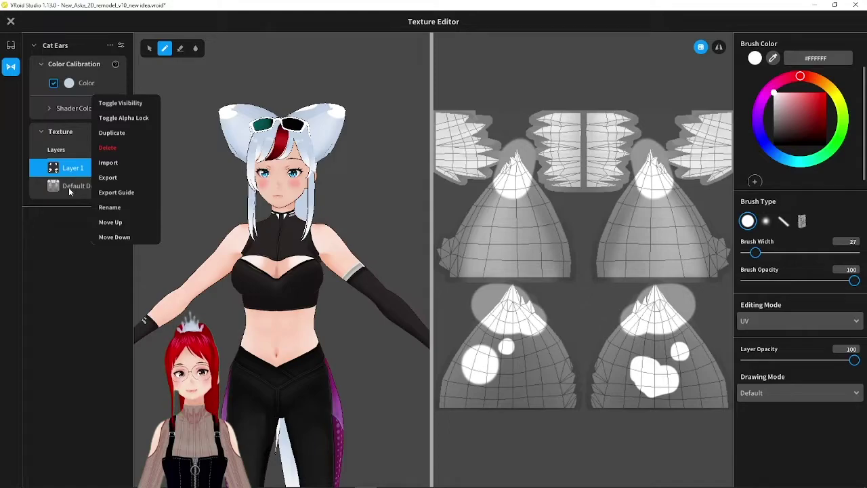
right_click(68, 187)
right_click(68, 187)
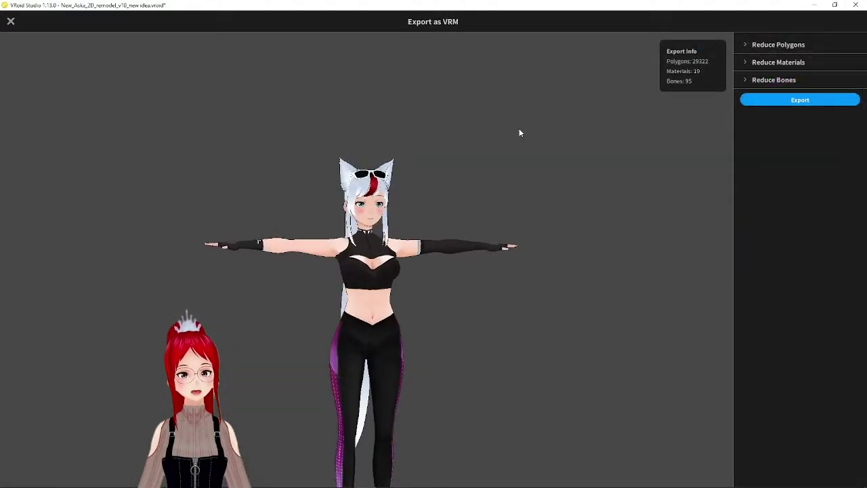
- Review the VRM export's polygon and material reduction options and go through the VRM settings down to the license section
left_click(741, 46)
left_click(745, 273)
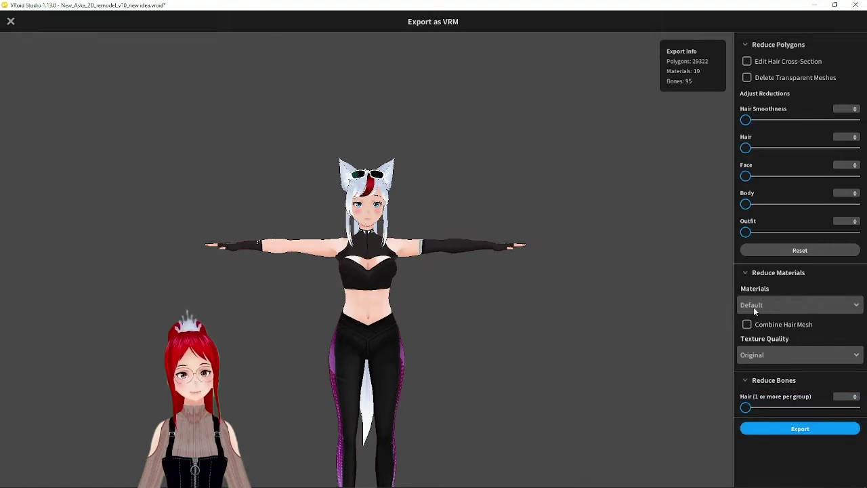
left_click(800, 428)
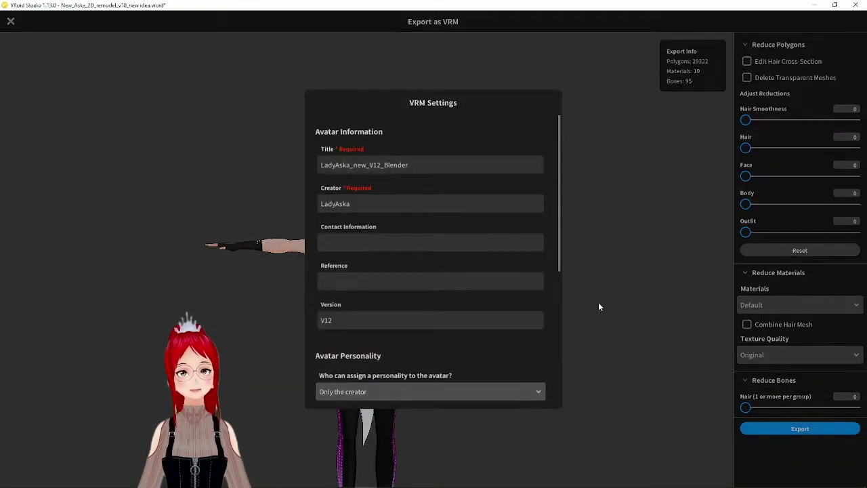
scroll(479, 266, "down", 3)
scroll(476, 281, "down", 2)
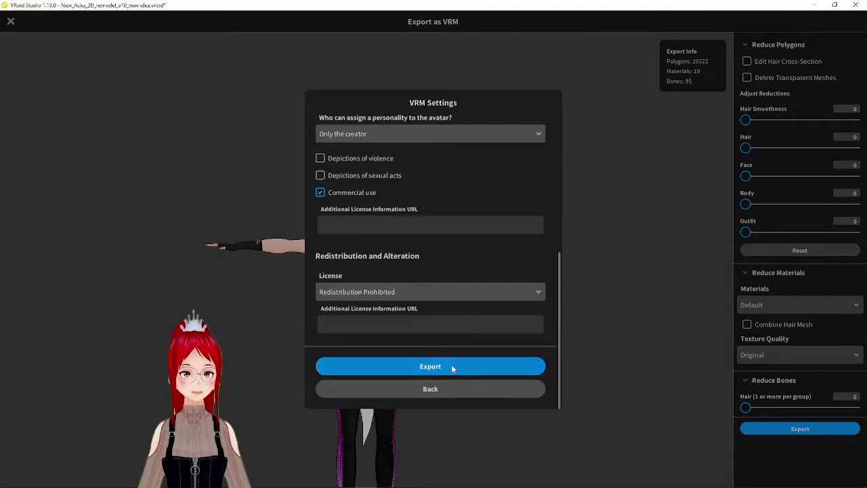